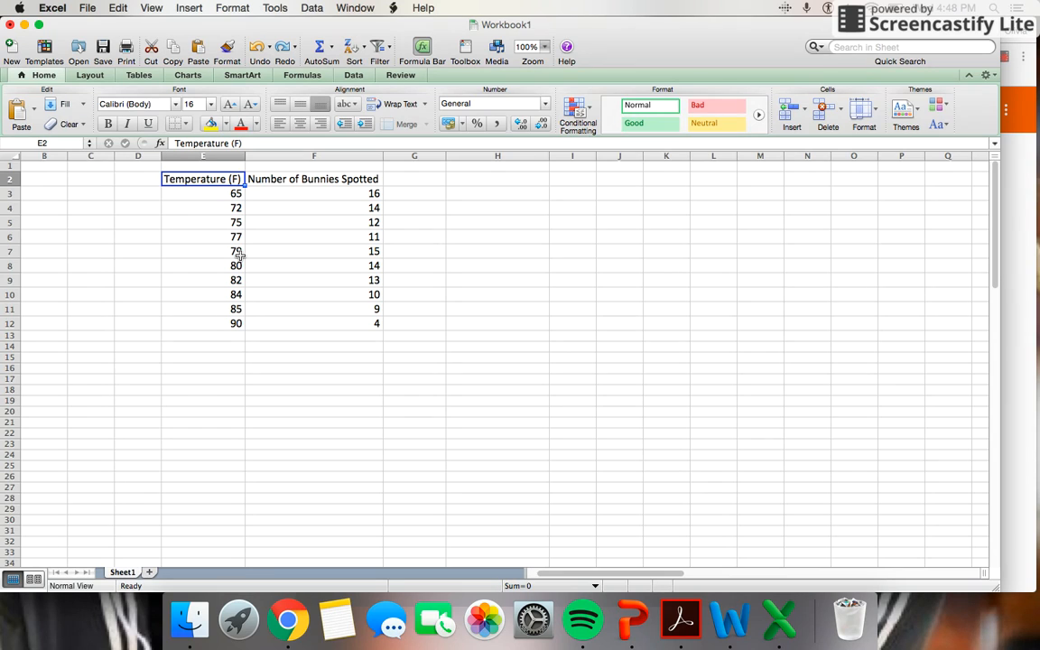
key("Right")
key("Left")
key("Right")
key("Left")
key("Down")
key("Down")
key("Up")
key("Up")
key("Left")
key("Left")
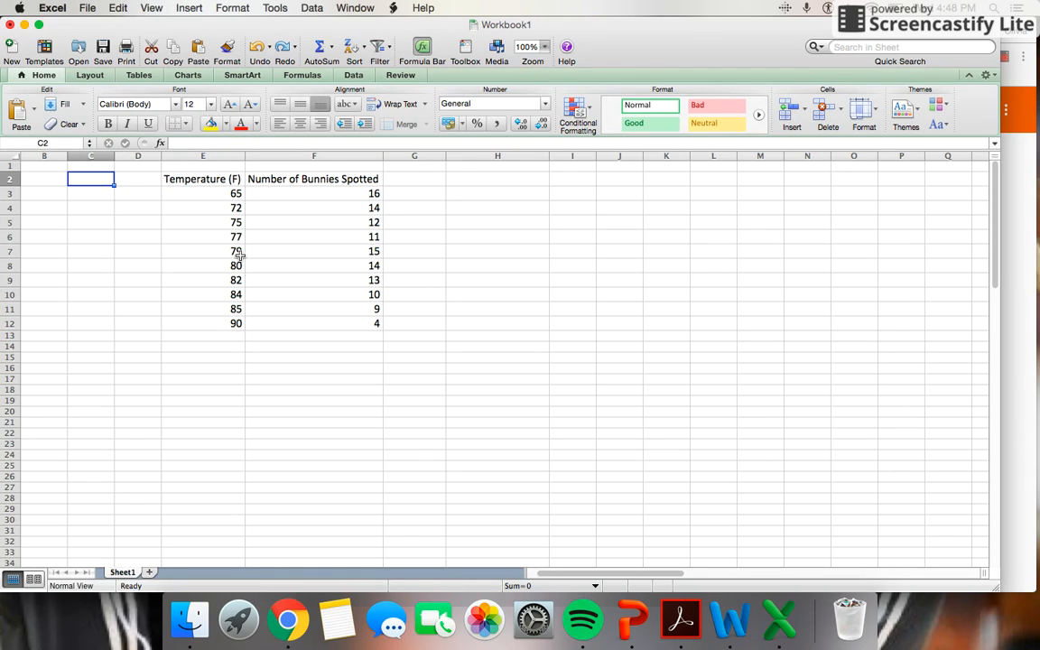
key("Left")
key("Left")
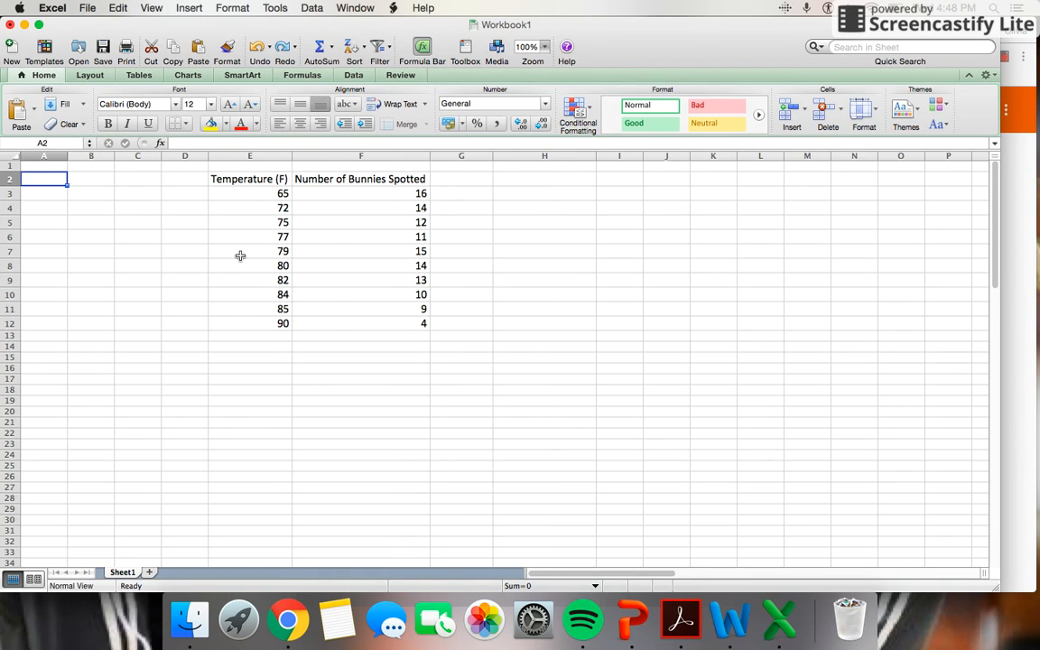
key("Right")
key("Right")
key("Right")
key("Right")
key("Right")
key("Right")
key("Right")
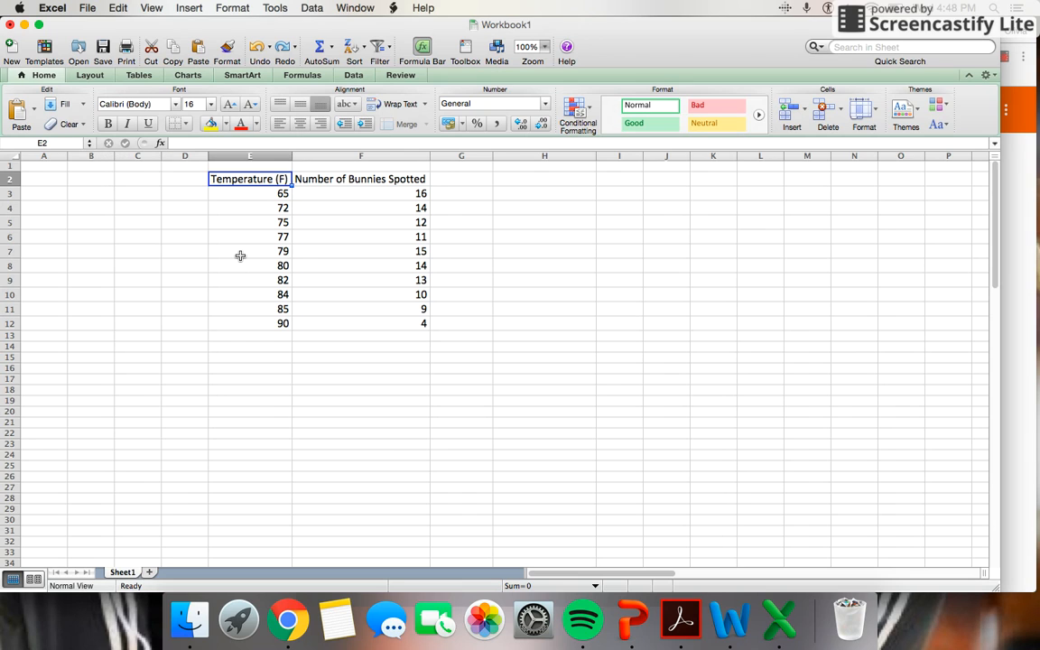
key("Right")
key("Right")
key("Right")
key("Right")
key("Right")
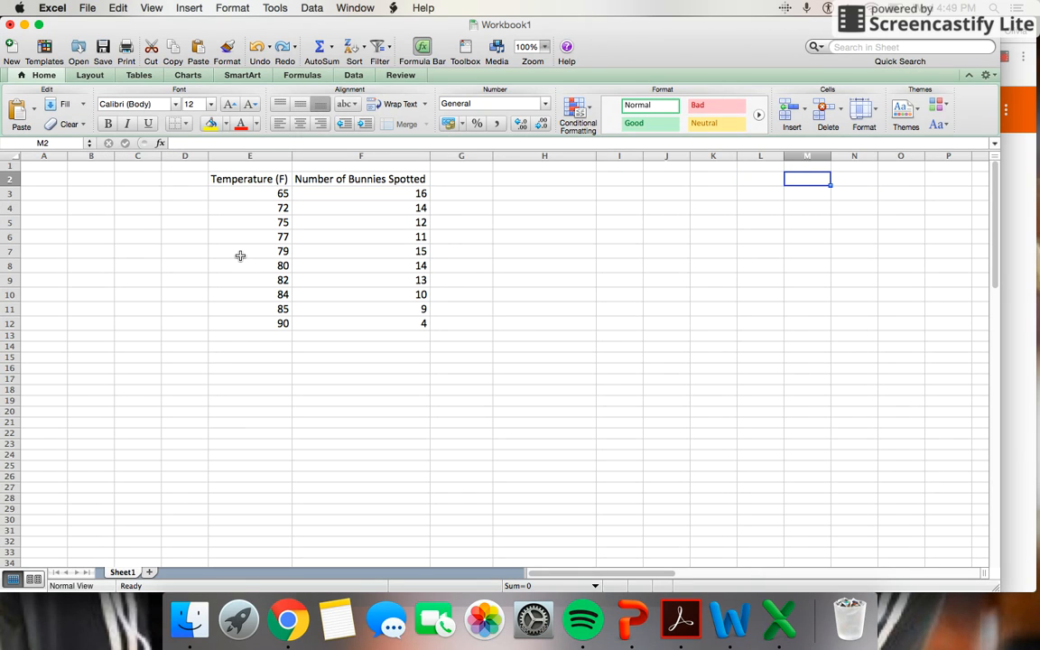
key("Left")
key("Left")
key("Left")
key("Left")
key("Left")
key("Left")
key("Left")
key("Left")
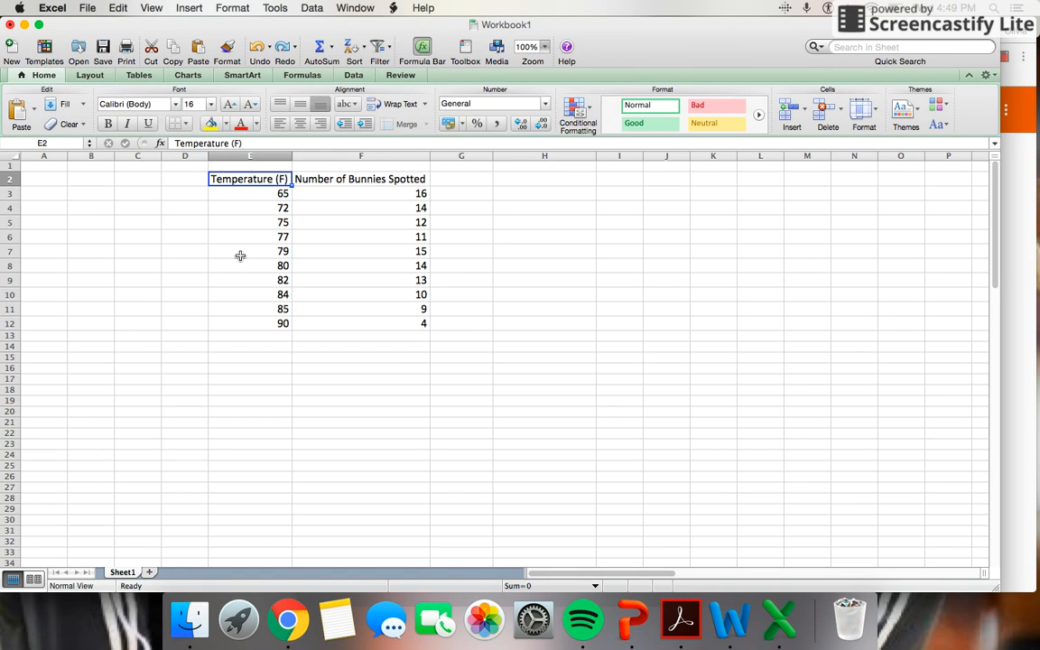
- Insert a markers-only scatter chart from the temperature and bunny data in E2:F12 and place it just right of the table
key("shift+Right")
key("shift+Down")
key("shift+Down")
key("shift+Down")
key("shift+Down")
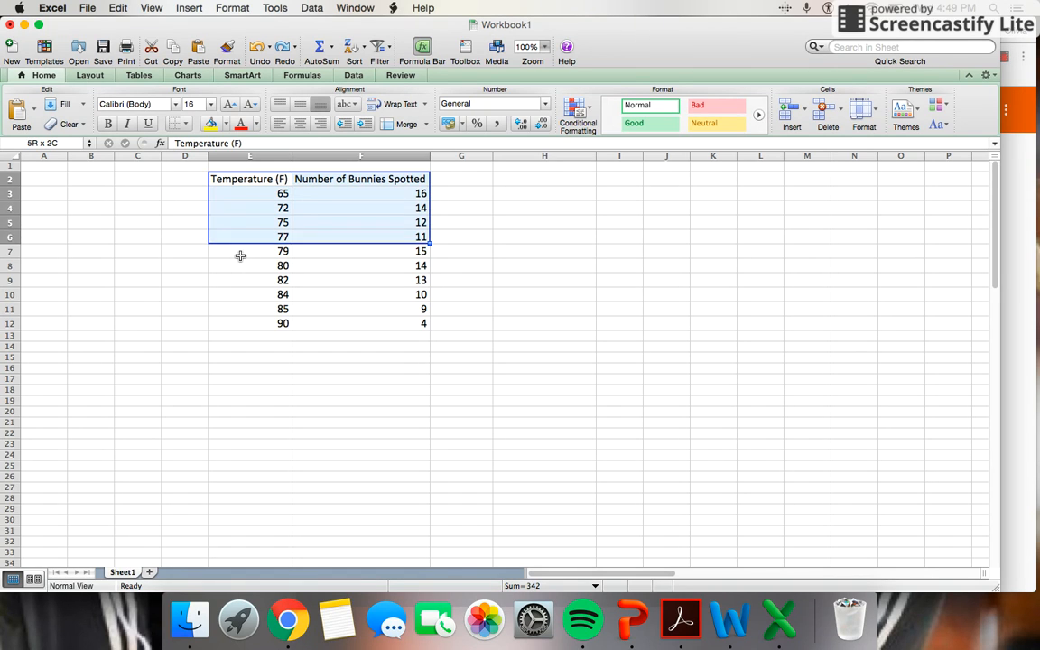
key("shift+Down")
key("shift+Down")
key("shift+Down")
key("shift+Down")
key("shift+Down")
key("shift+Down")
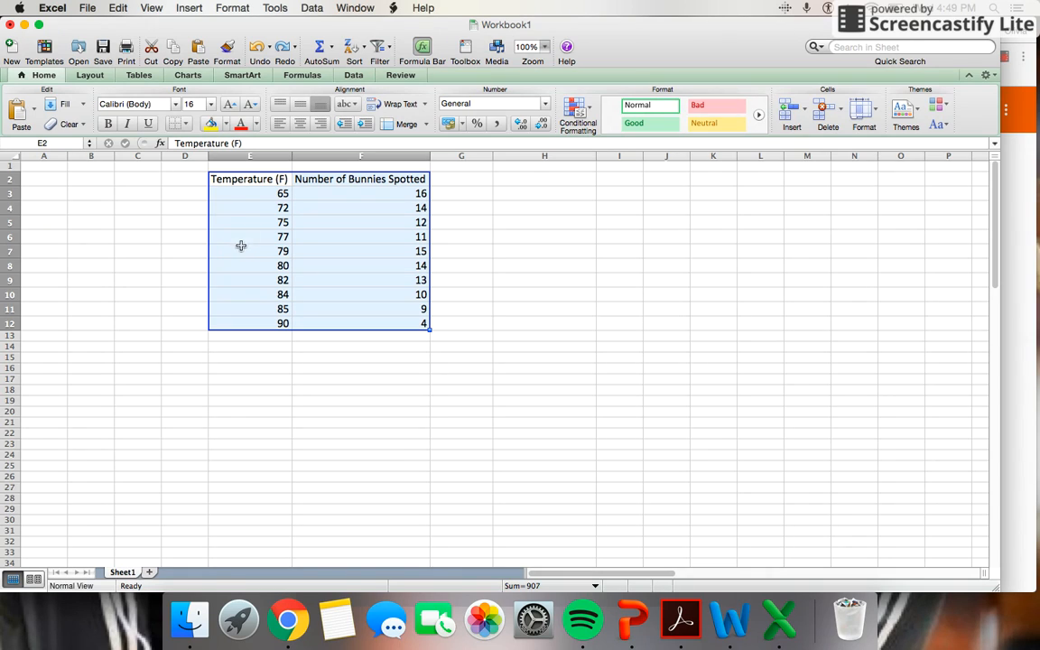
left_click(185, 76)
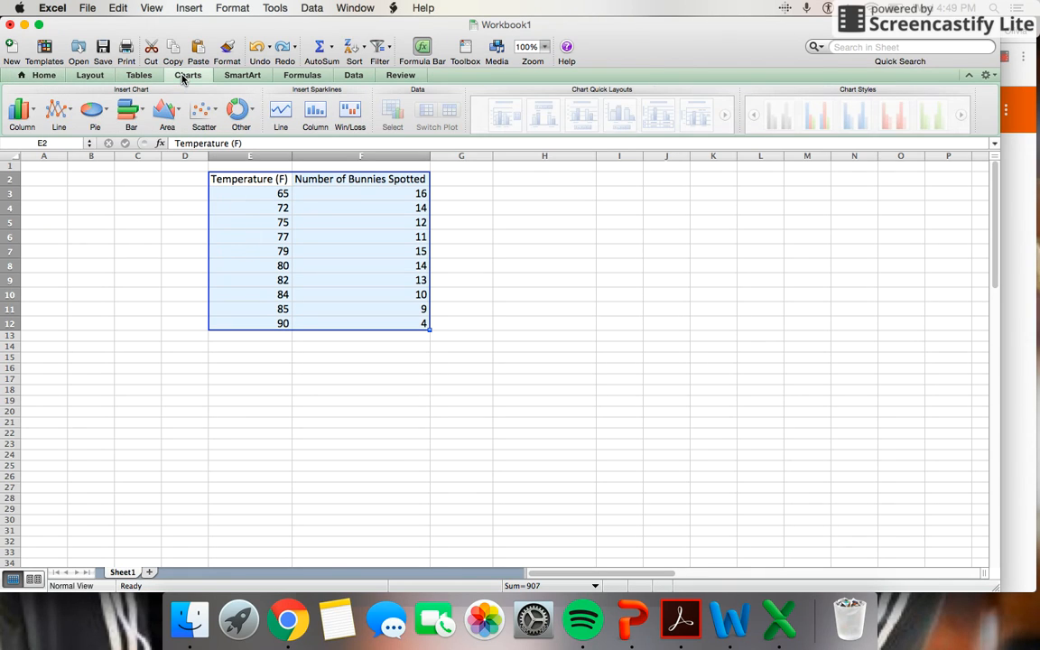
left_click(206, 123)
left_click(133, 206)
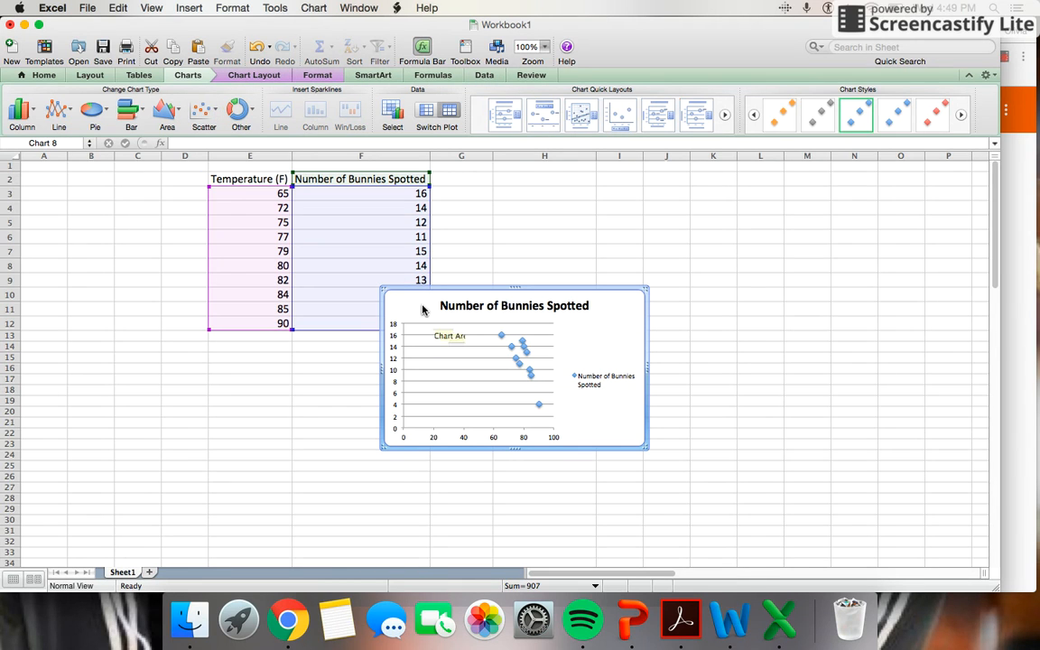
left_click_drag(412, 302, 508, 197)
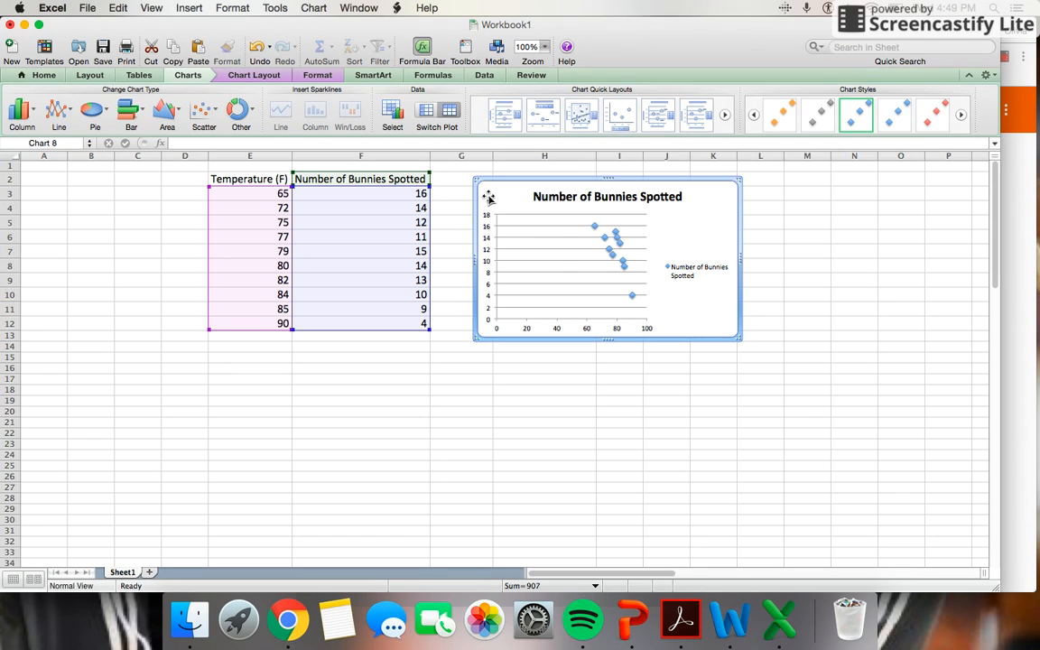
- Apply the first quick layout with axis titles to the chart and title the vertical axis "Number of Bunnies"
left_click(505, 115)
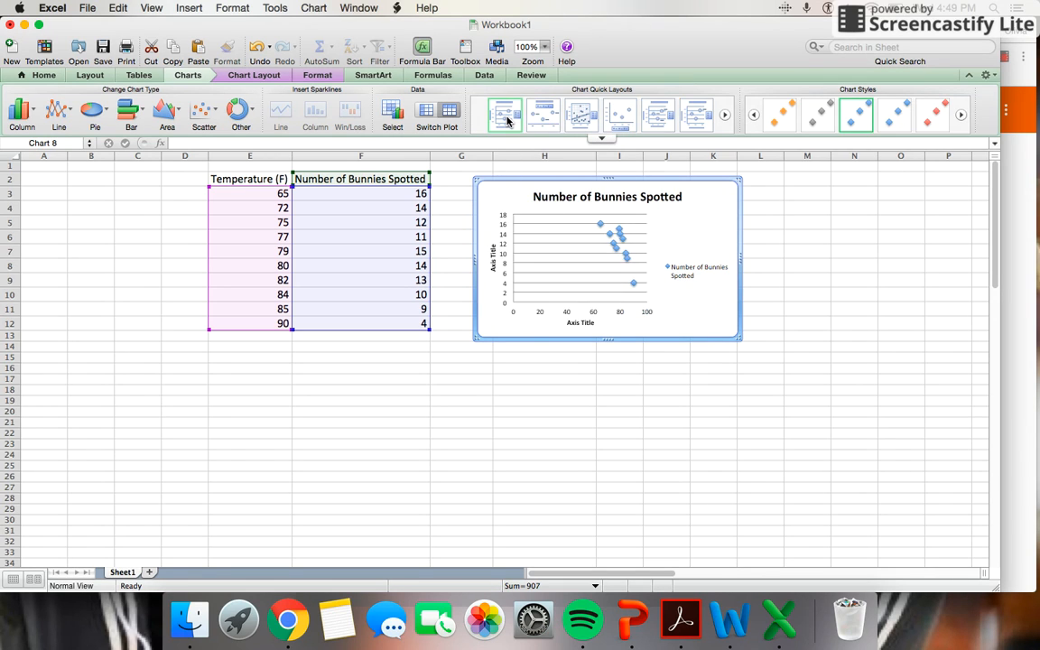
left_click(493, 255)
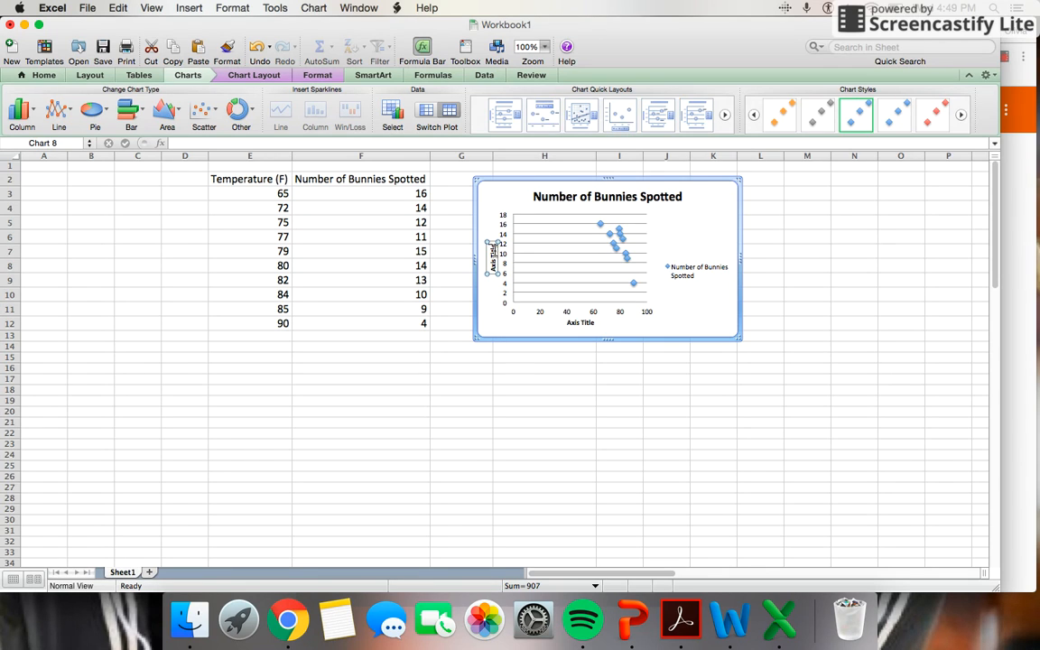
triple_click(494, 252)
type("Number of Bunnies")
left_click(500, 390)
- Title the chart's horizontal axis "Temperature (F)"
left_click(582, 323)
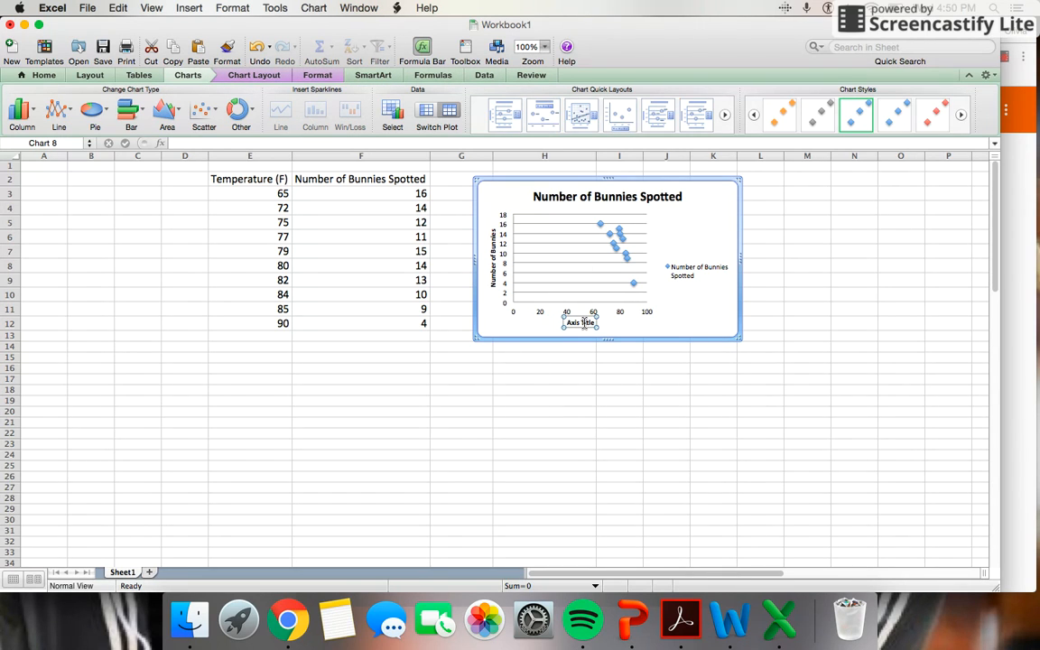
left_click(593, 322)
triple_click(594, 322)
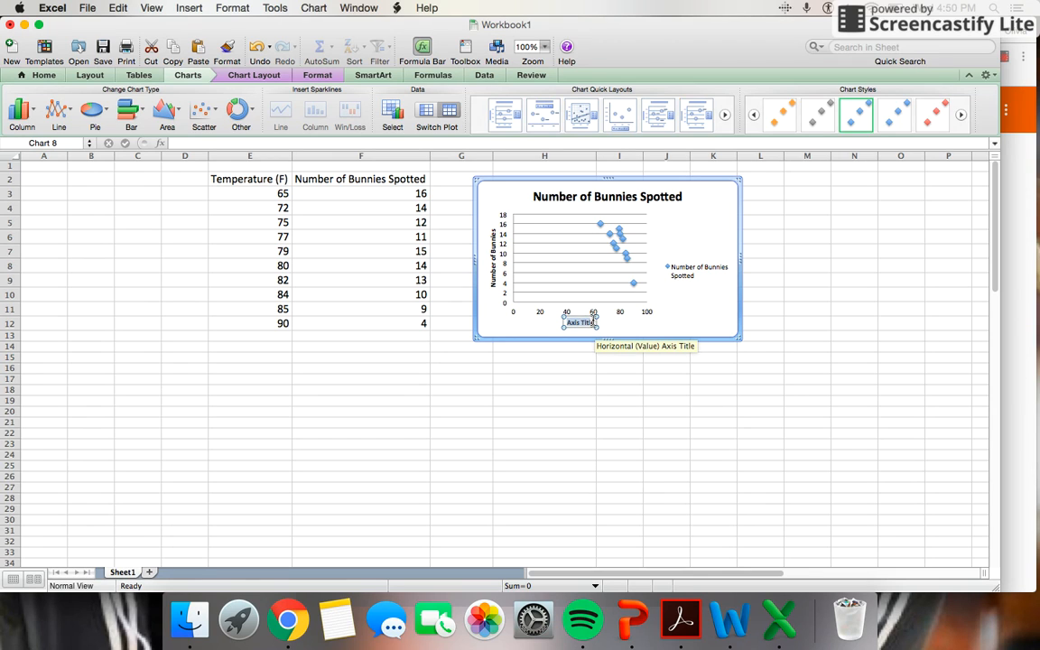
left_click(593, 322)
triple_click(593, 323)
type("Temperature (F)")
left_click(512, 395)
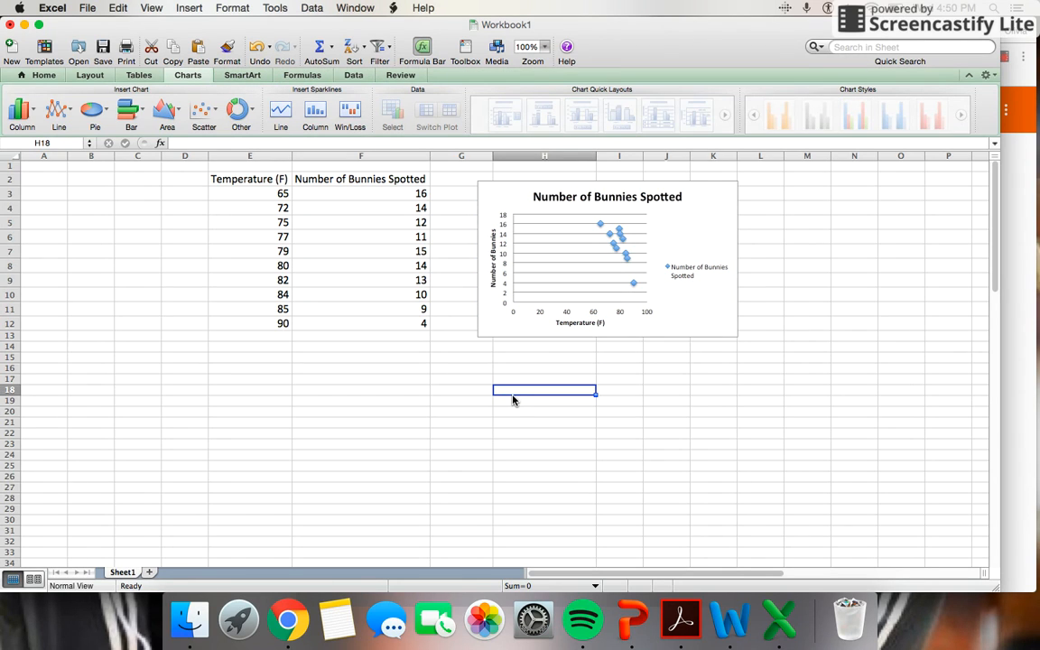
- Extend the chart title to read "Number of Bunnies Spotted vs Temperature"
left_click(657, 198)
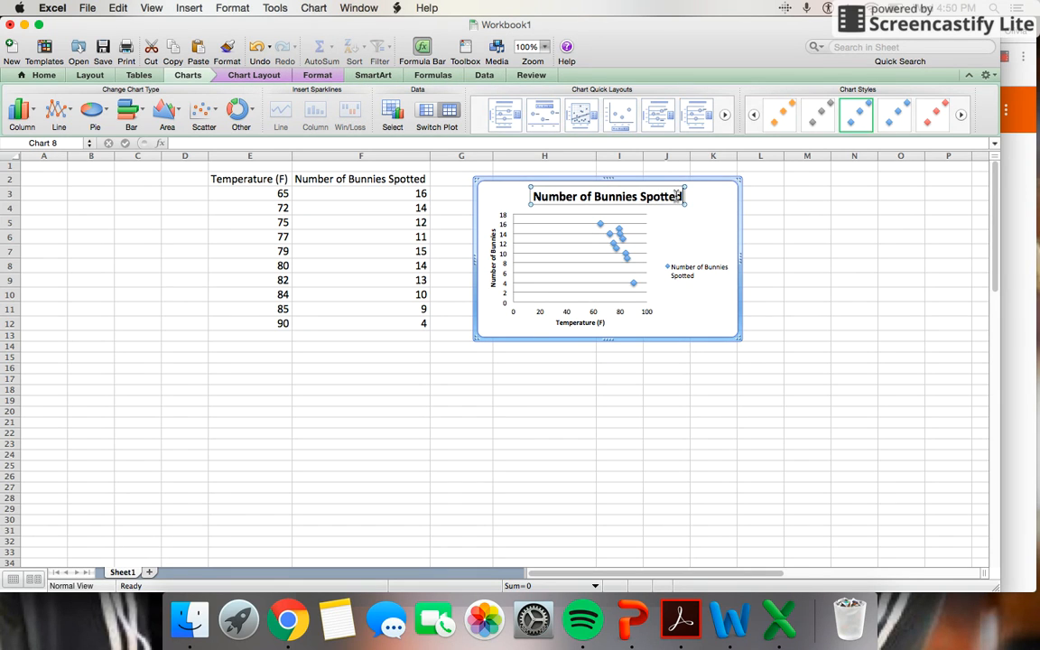
type("vs")
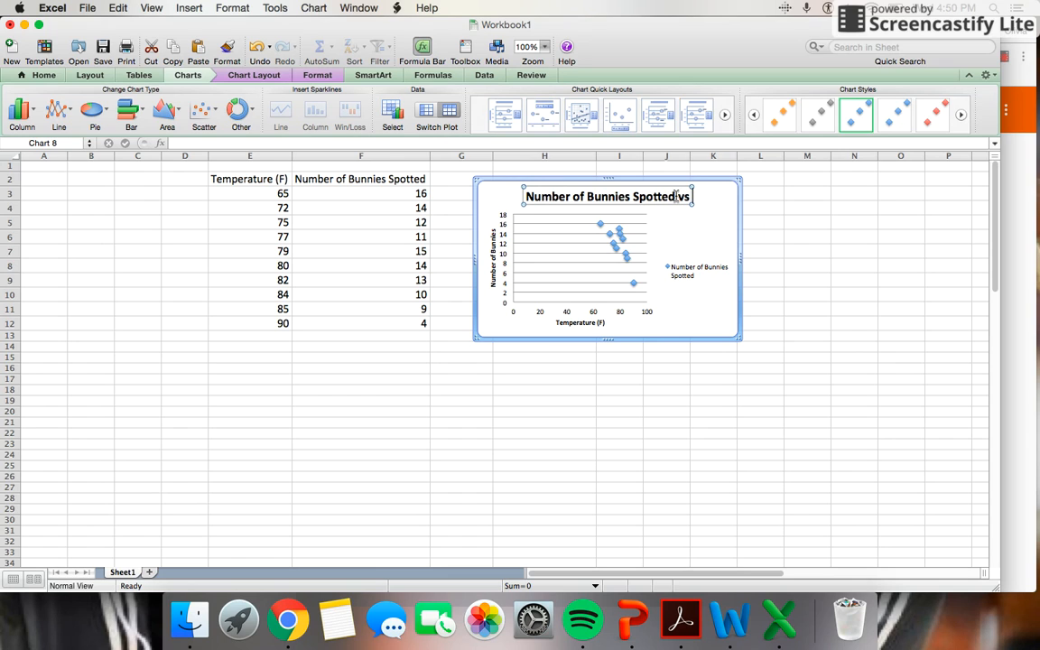
type(" Tempera")
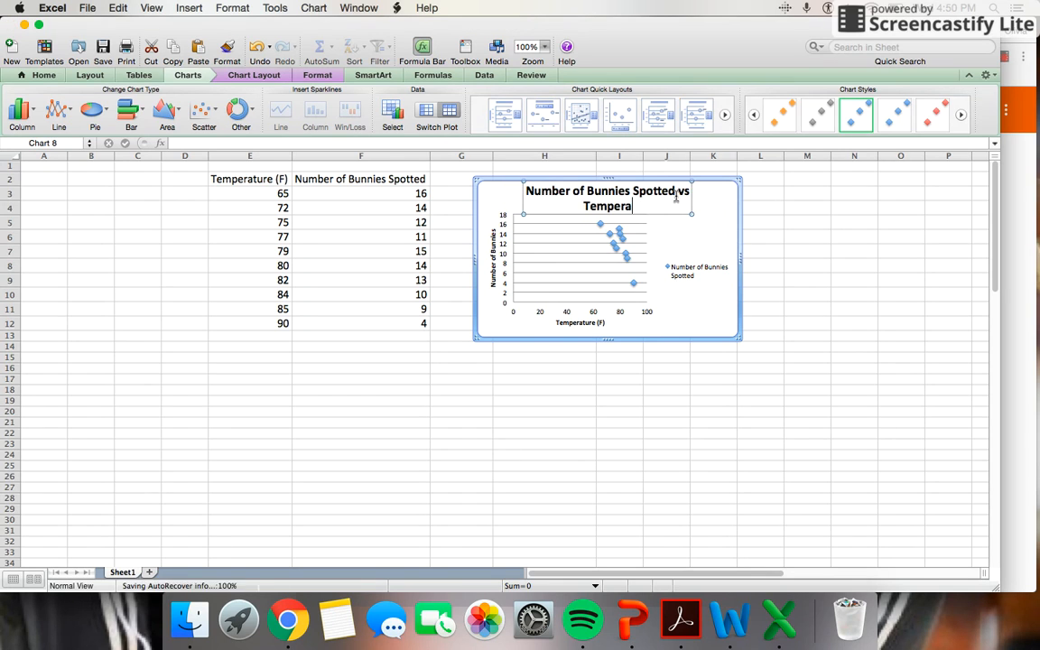
type("ture")
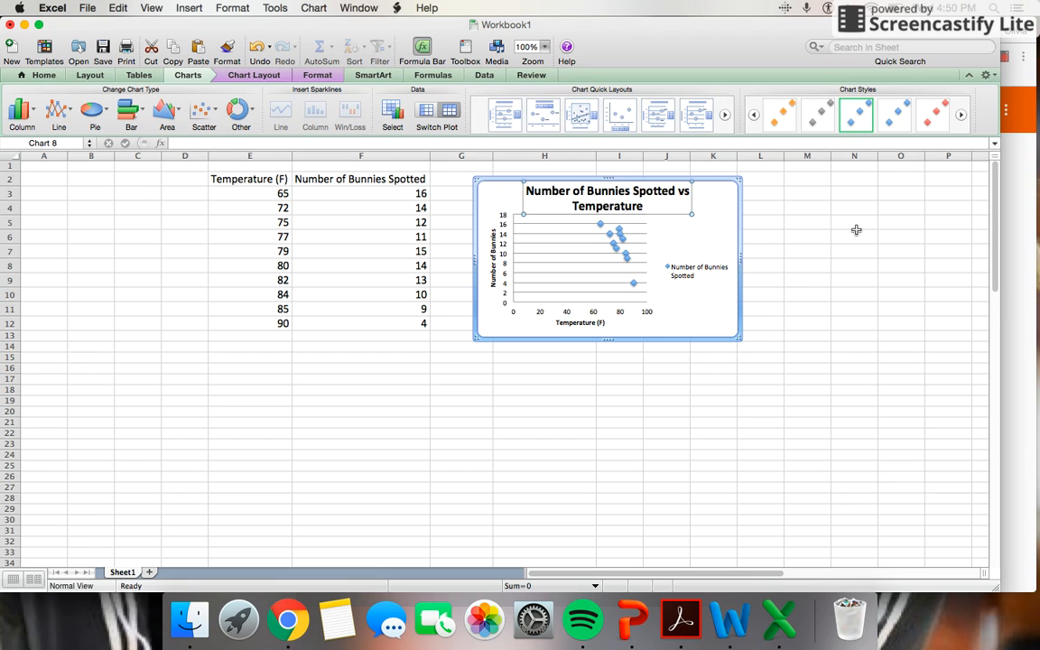
left_click(855, 236)
- Enlarge the scatter chart so it extends across to column N and down to about row 18
left_click(678, 239)
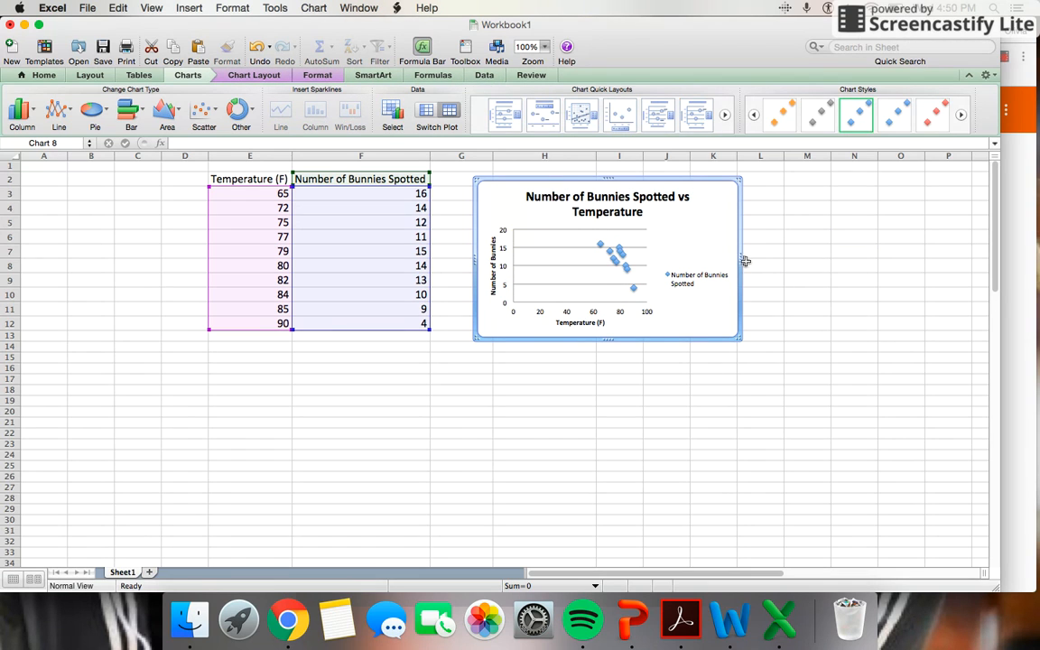
left_click_drag(783, 256, 855, 257)
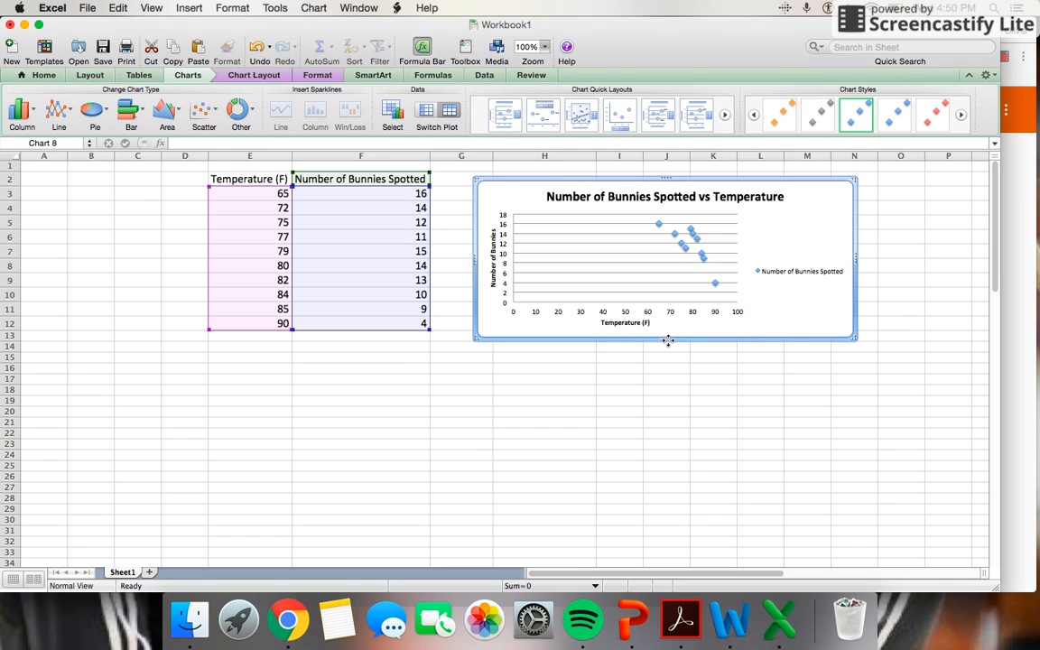
left_click_drag(668, 337, 666, 385)
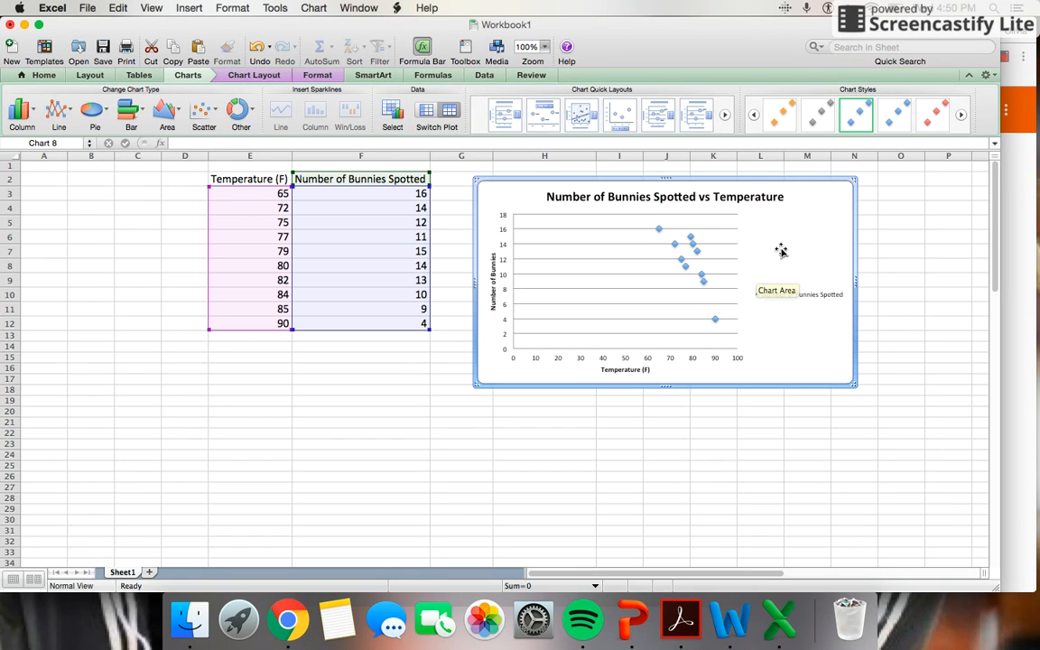
- Narrow the legend toward the chart's right edge and widen the plot area into the freed space
left_click(786, 298)
left_click_drag(752, 294, 813, 227)
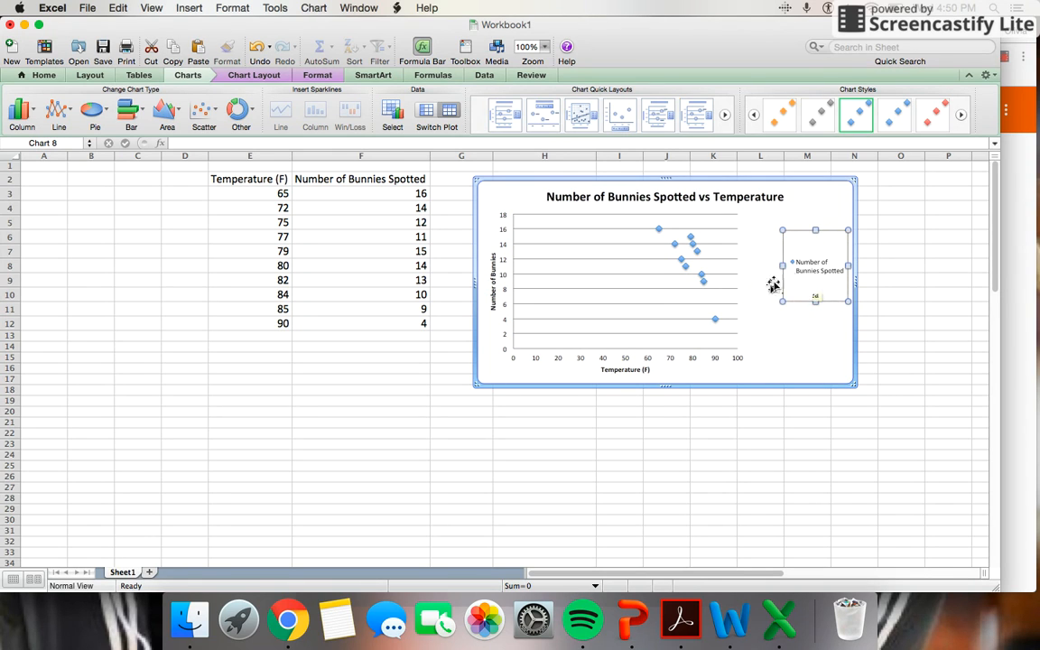
left_click(691, 284)
left_click_drag(739, 282, 787, 281)
left_click(550, 456)
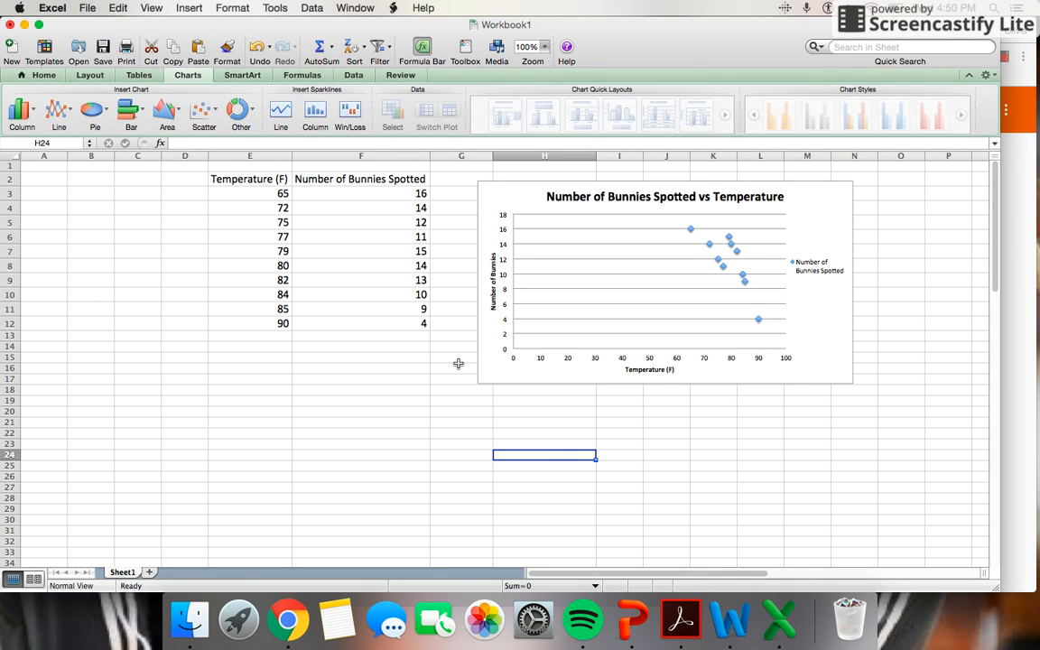
- Set the minimum of the chart's horizontal temperature axis to 50
left_click(566, 361)
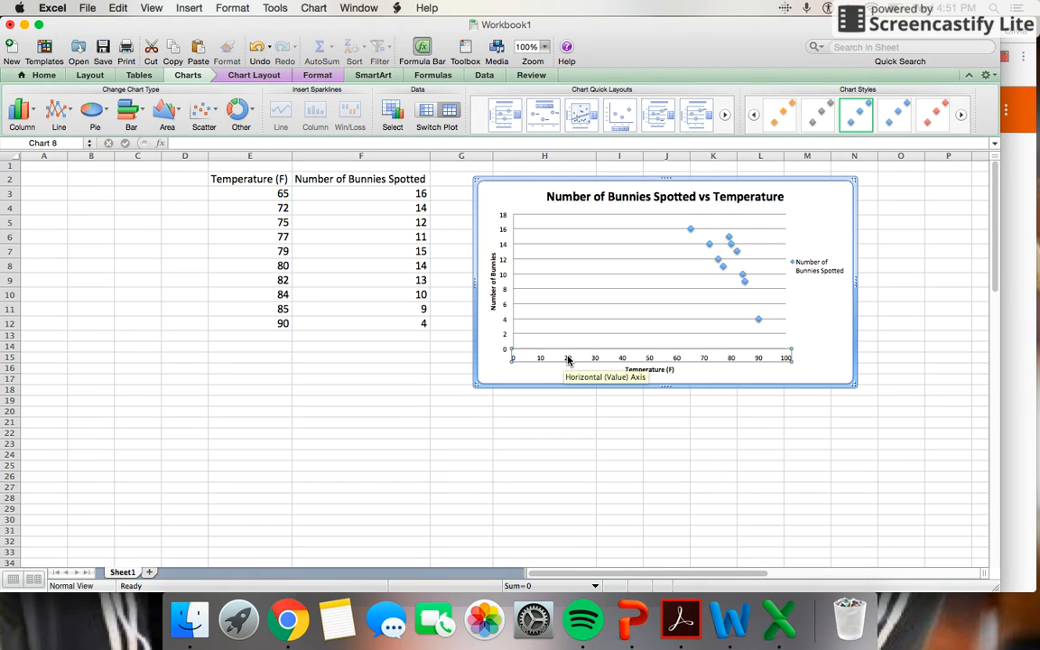
right_click(568, 361)
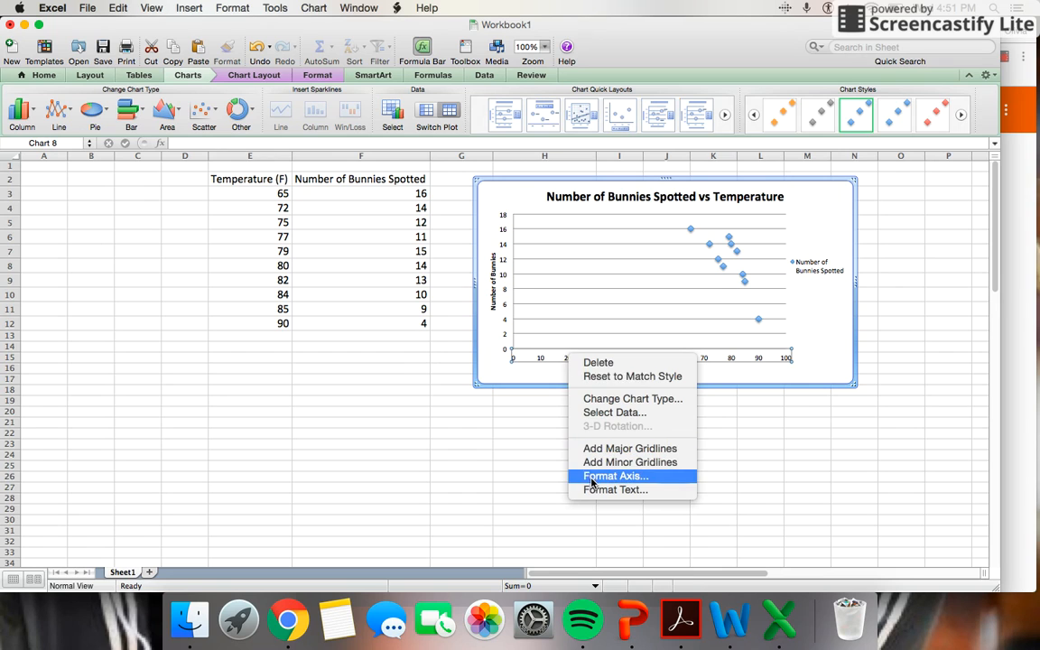
left_click(596, 476)
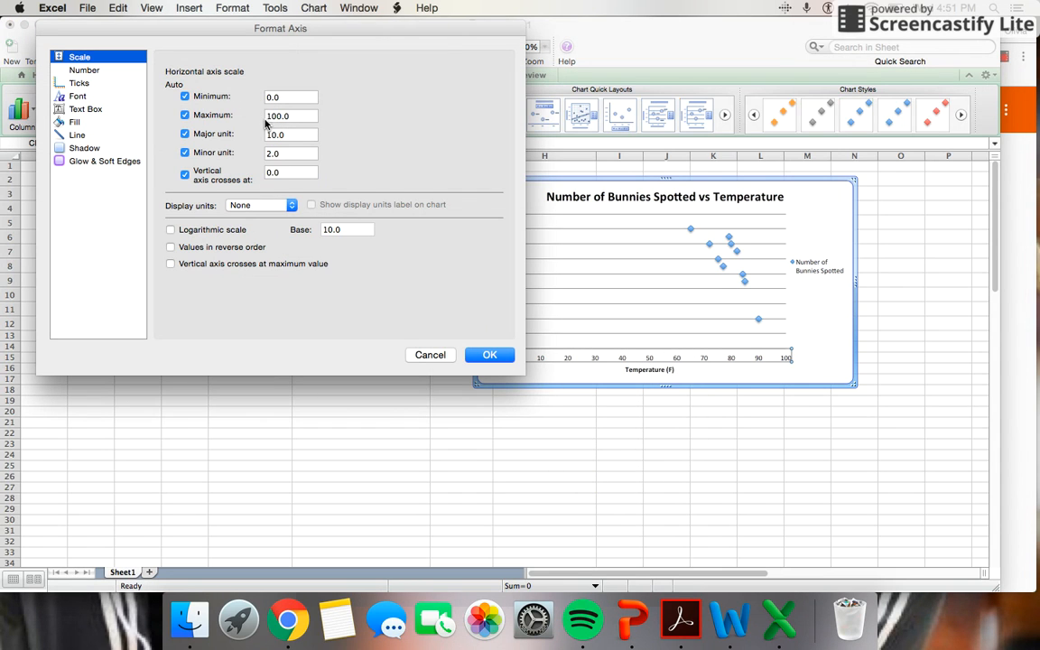
left_click(292, 100)
double_click(292, 99)
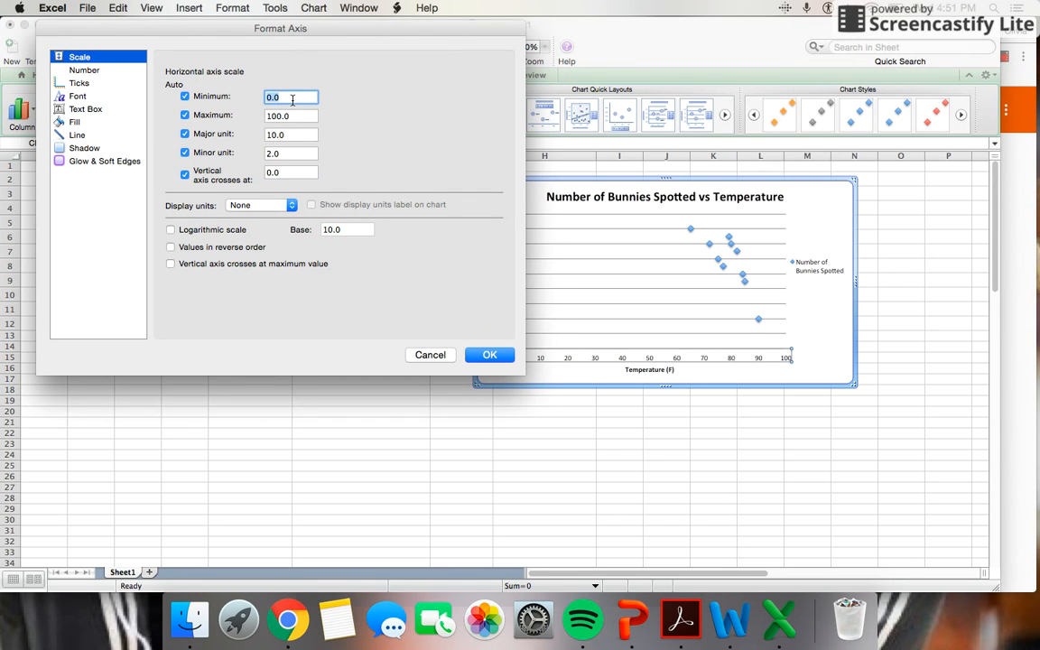
type("50")
key("Return")
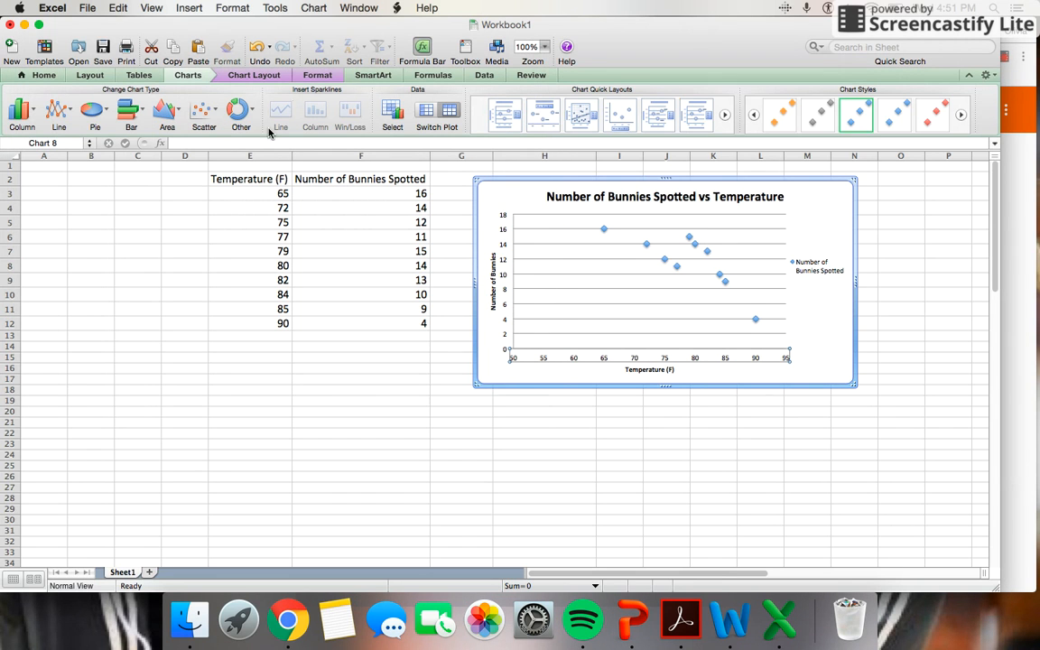
left_click(501, 426)
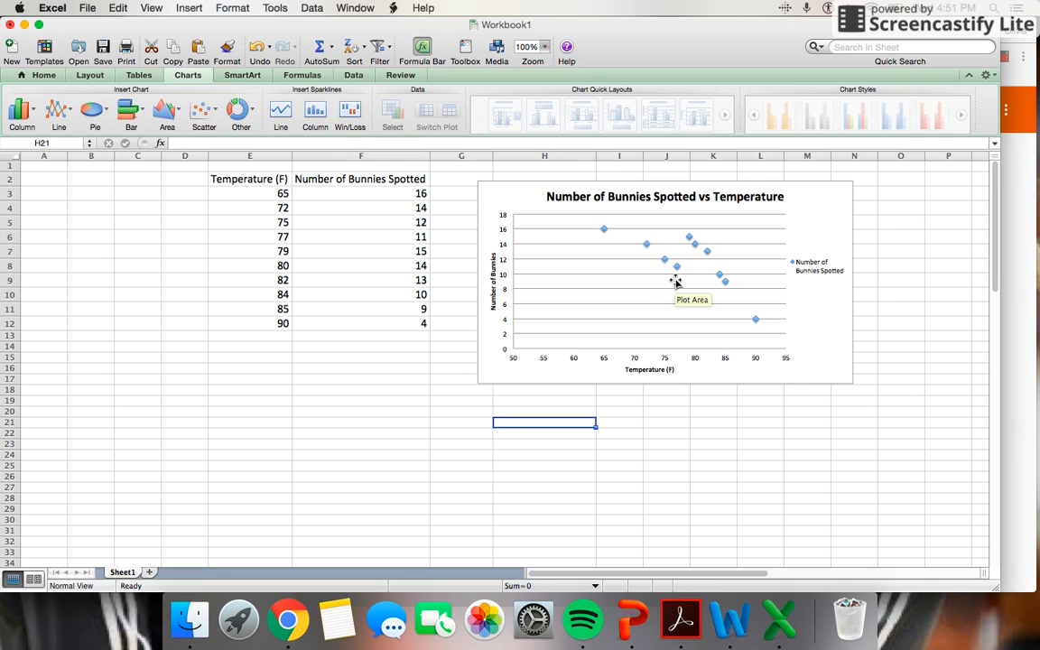
mouse_move(679, 271)
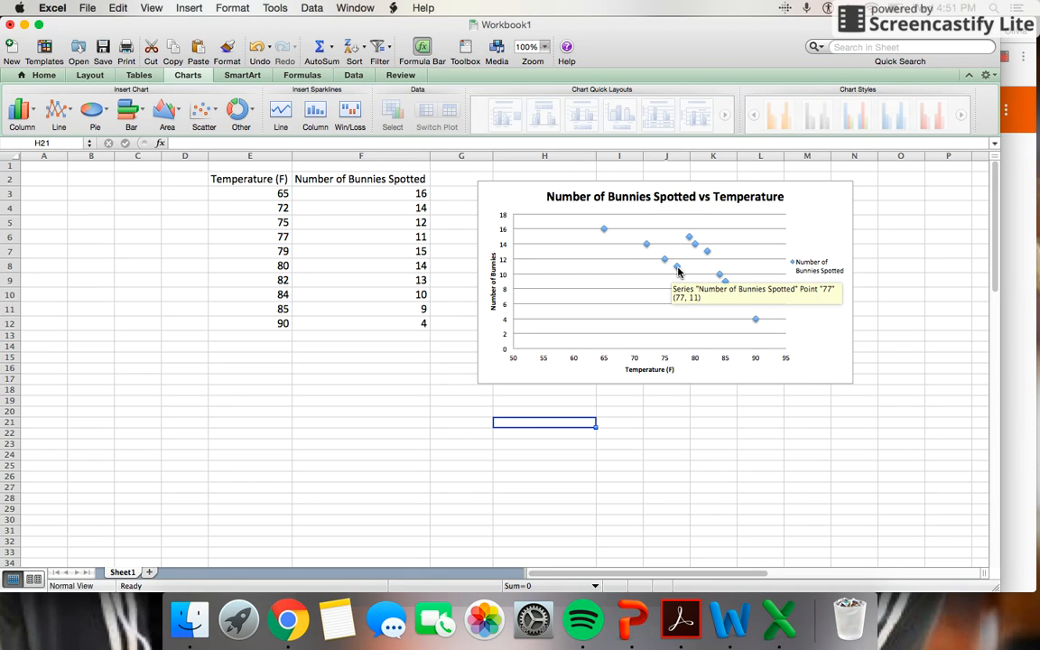
left_click(673, 253)
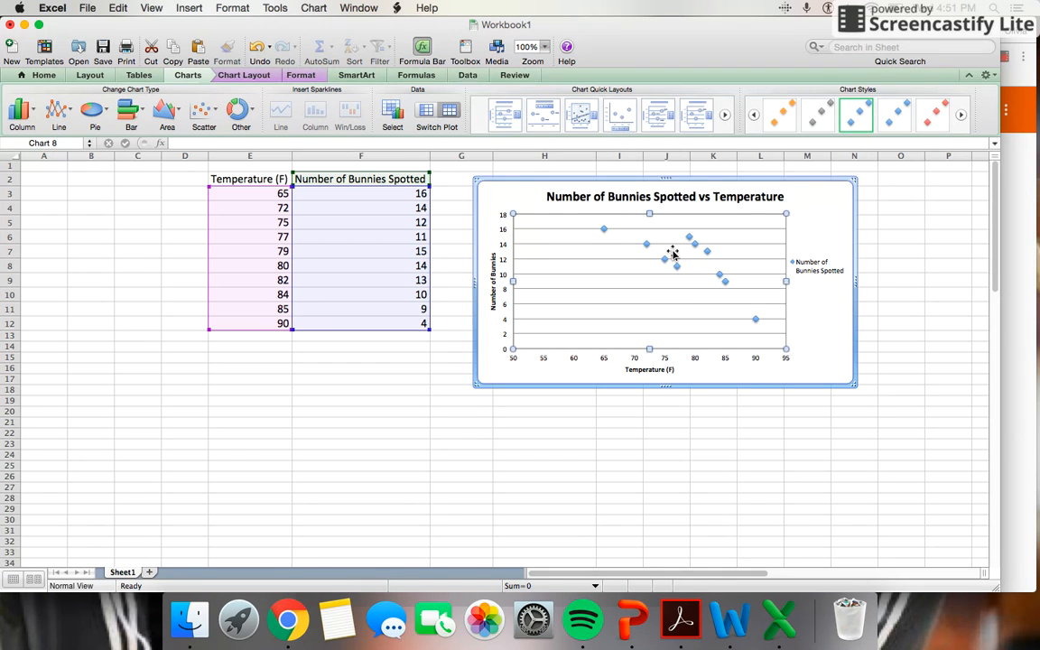
right_click(673, 254)
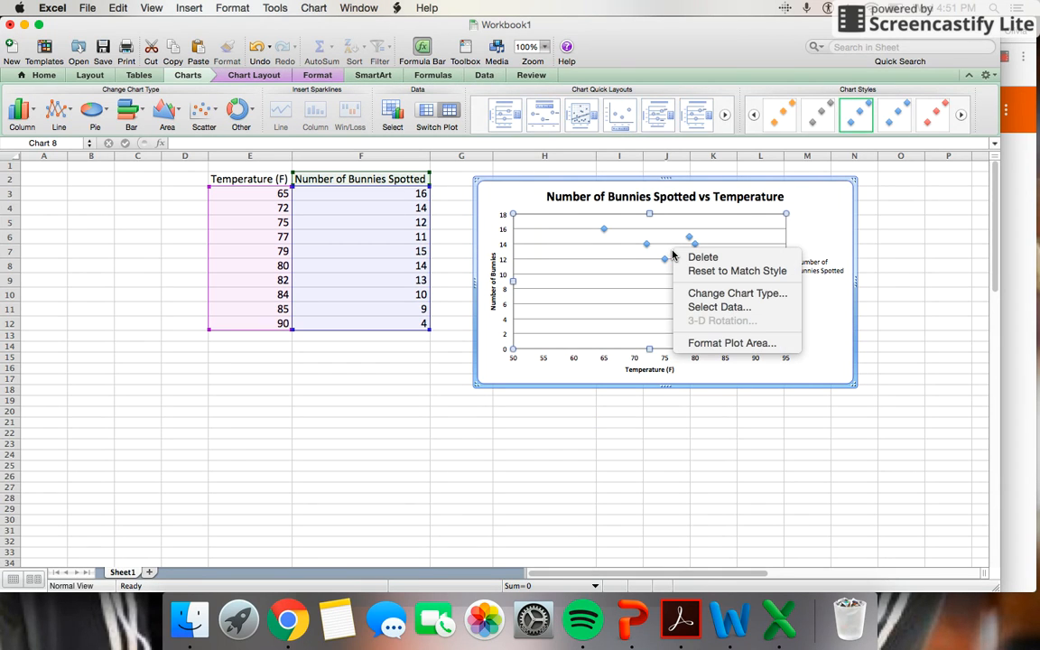
left_click(634, 295)
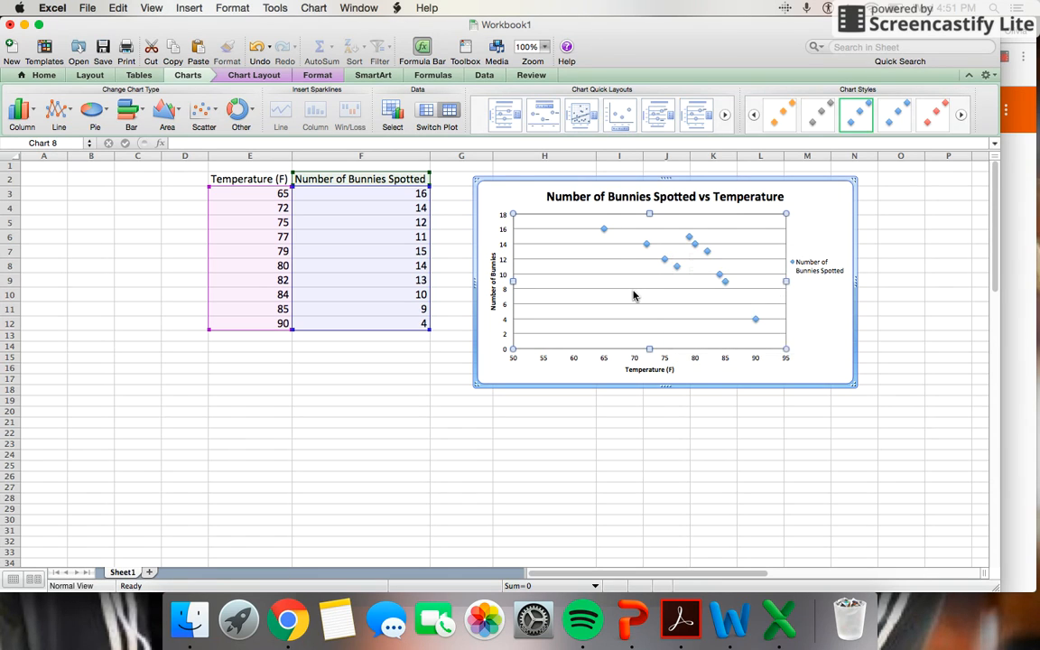
- Add a linear trendline to the bunnies data series, displaying its equation and R-squared value on the chart
left_click(678, 270)
right_click(679, 271)
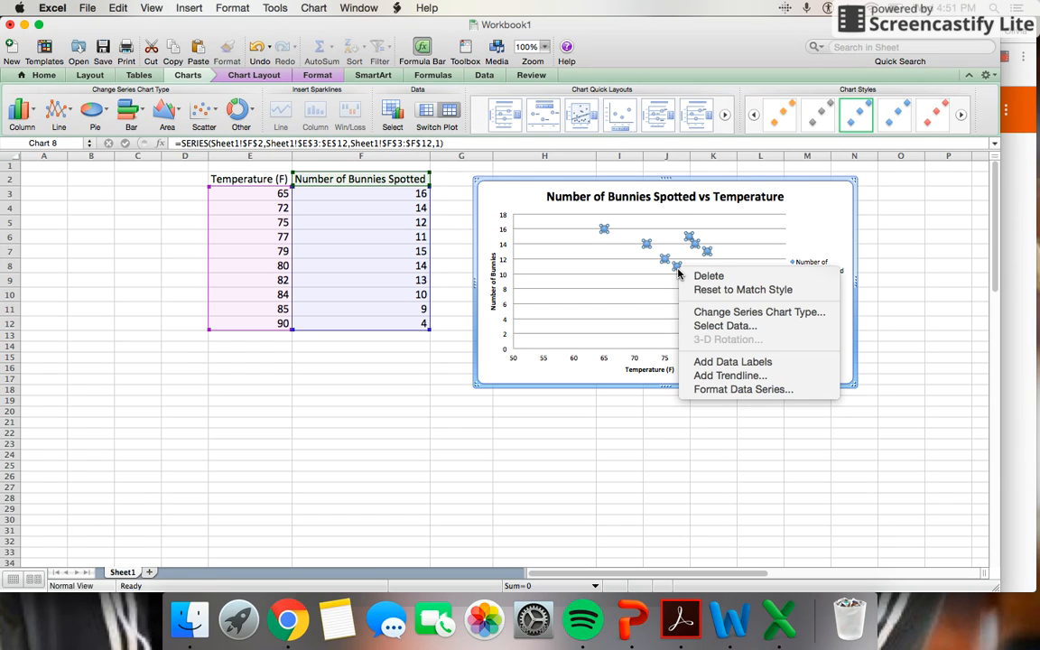
left_click(706, 375)
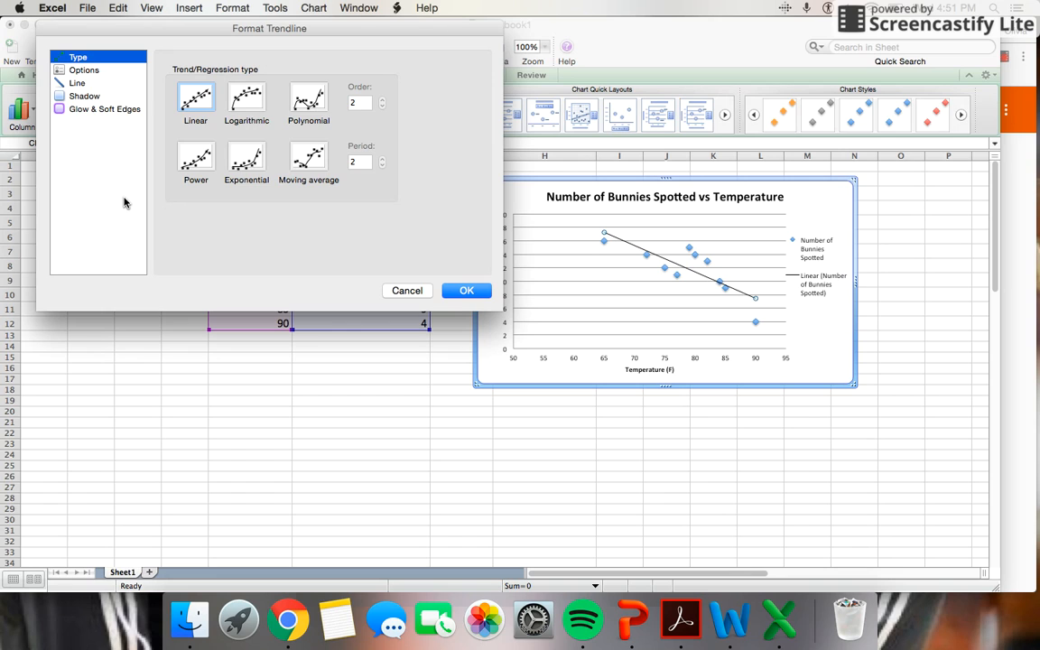
left_click(81, 74)
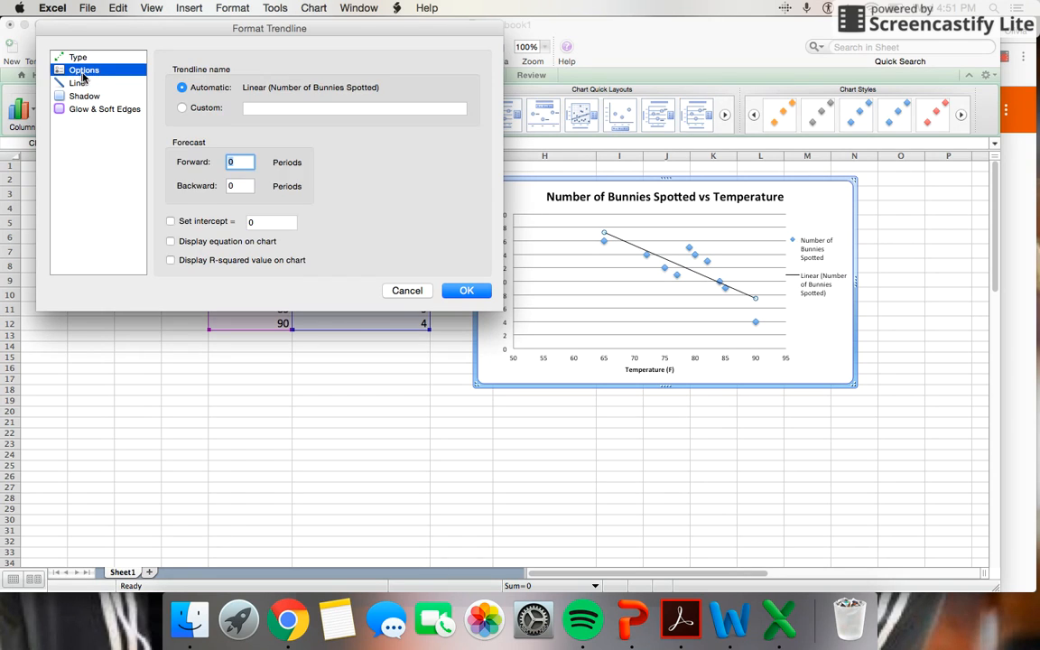
left_click(171, 242)
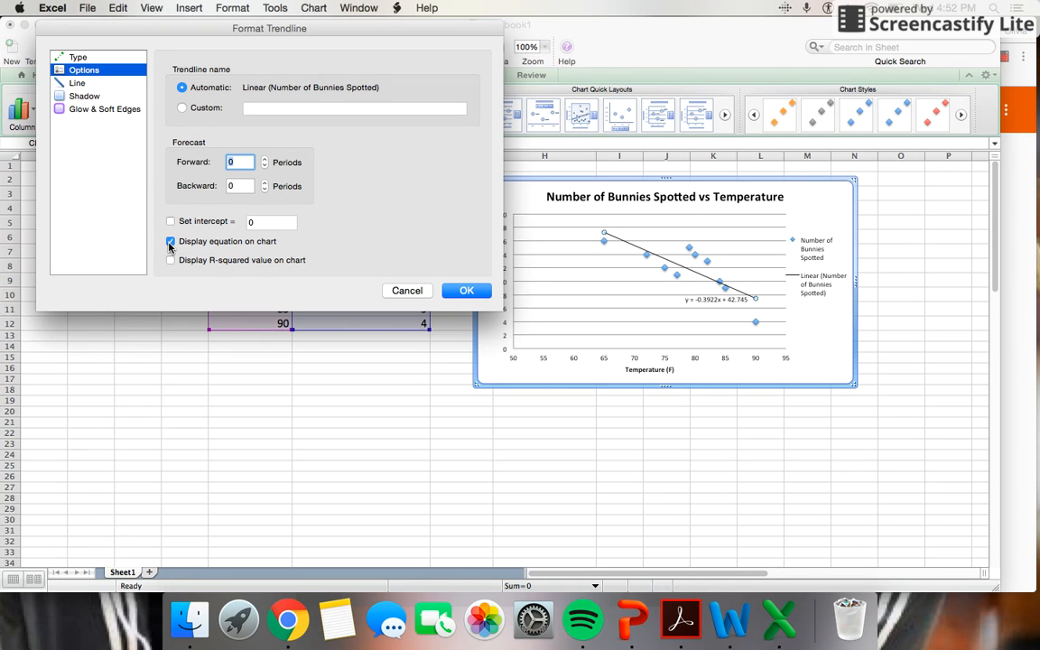
left_click(170, 260)
left_click(461, 290)
- Move the trendline's equation and R-squared label into the clear area below the line, centred near 75 on the temperature axis
left_click(706, 289)
left_click_drag(698, 288, 648, 287)
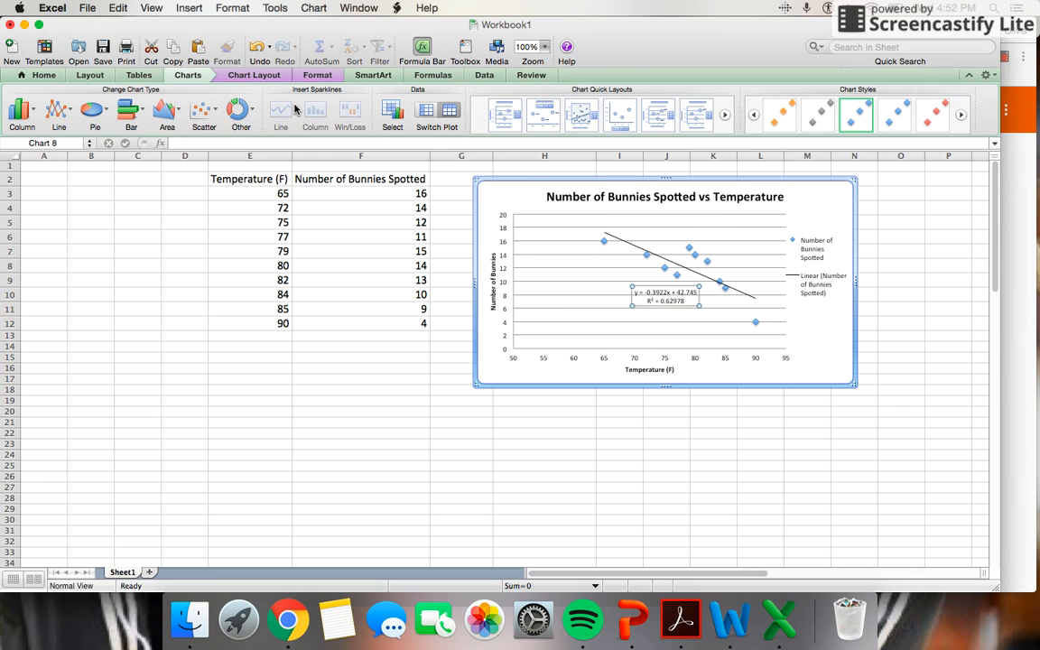
left_click(594, 295)
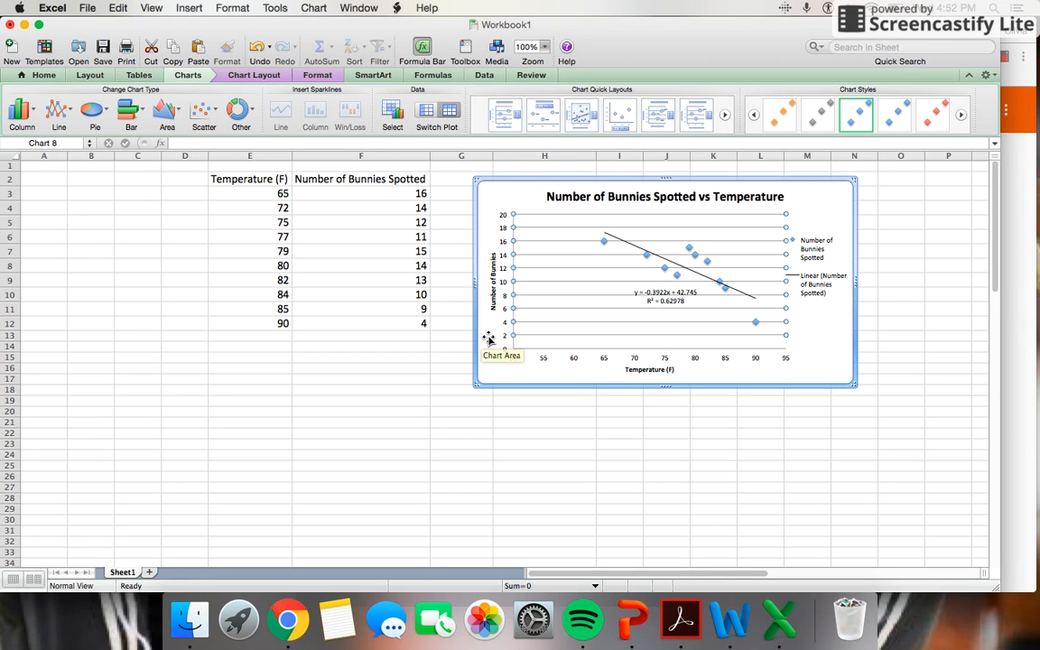
left_click(673, 302)
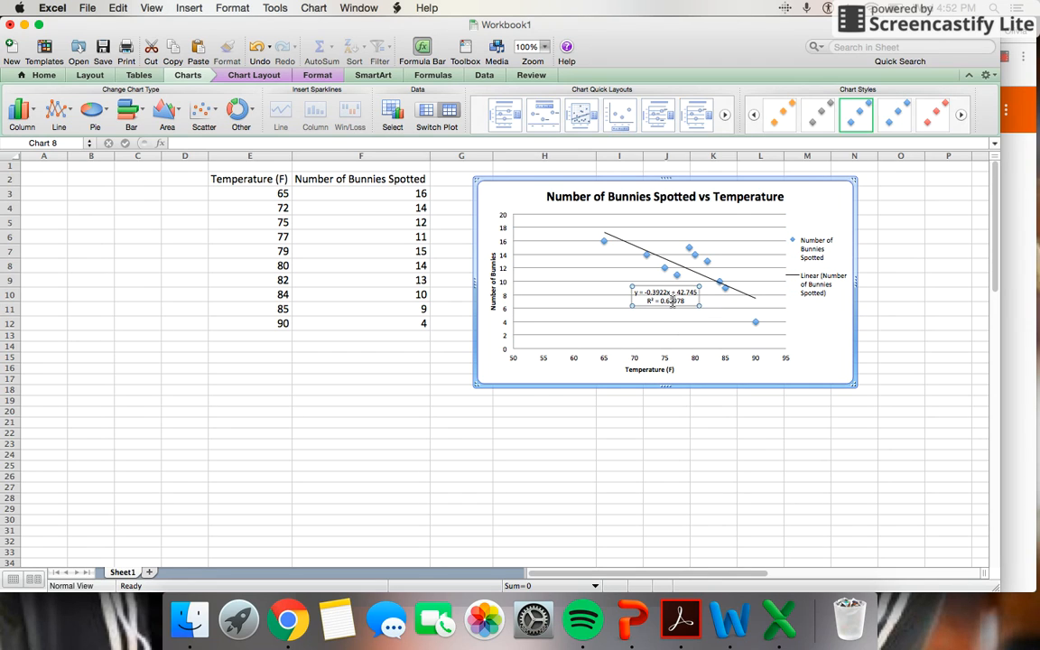